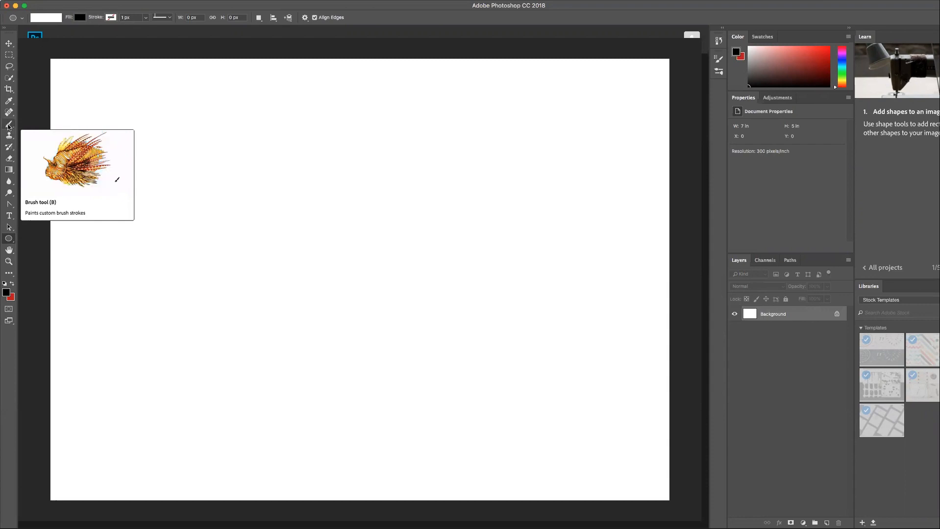
- Paint a horizontal black line with the 25 px hard Brush, and a second line beneath it at 0% hardness
left_click(10, 127)
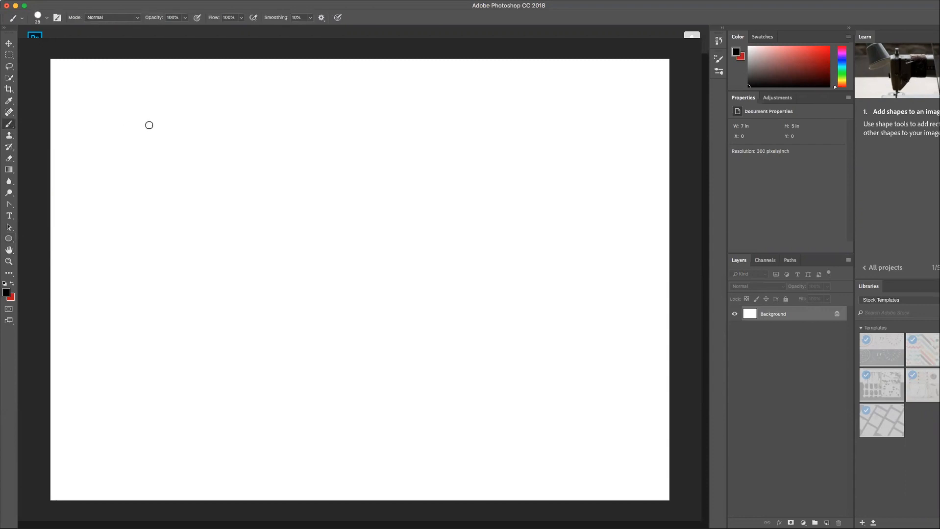
left_click_drag(90, 115, 341, 118)
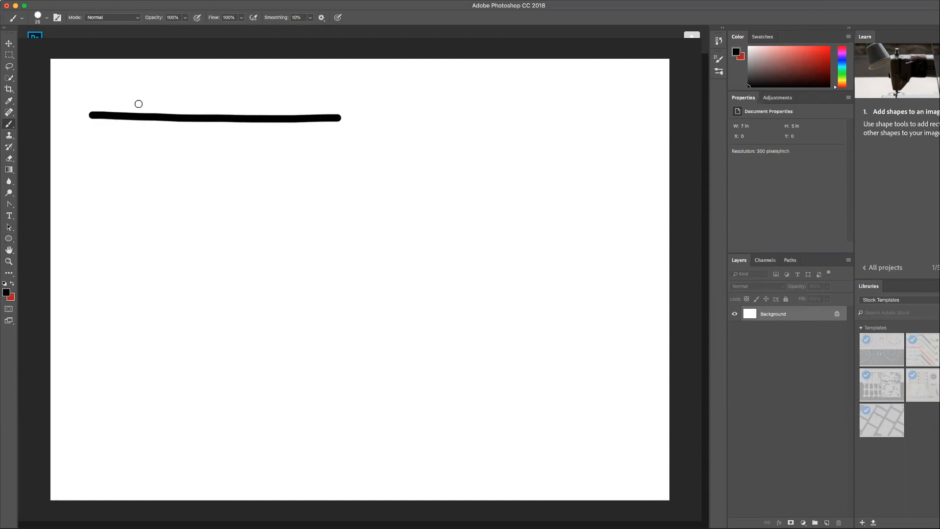
left_click(47, 19)
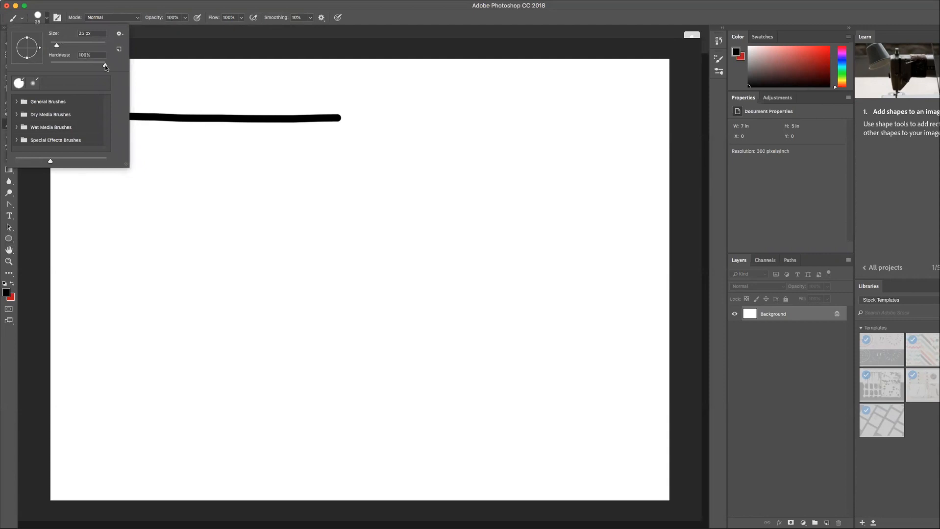
left_click_drag(105, 65, 50, 67)
left_click(159, 131)
left_click_drag(90, 141, 354, 138)
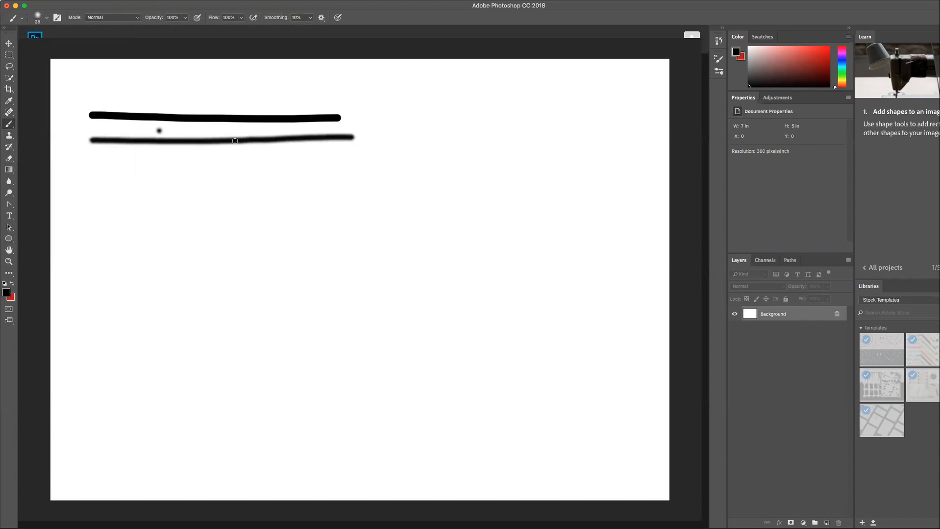
- Set the brush size to 11 px and paint a thin soft horizontal line below the first two, plus a small dot
left_click(47, 18)
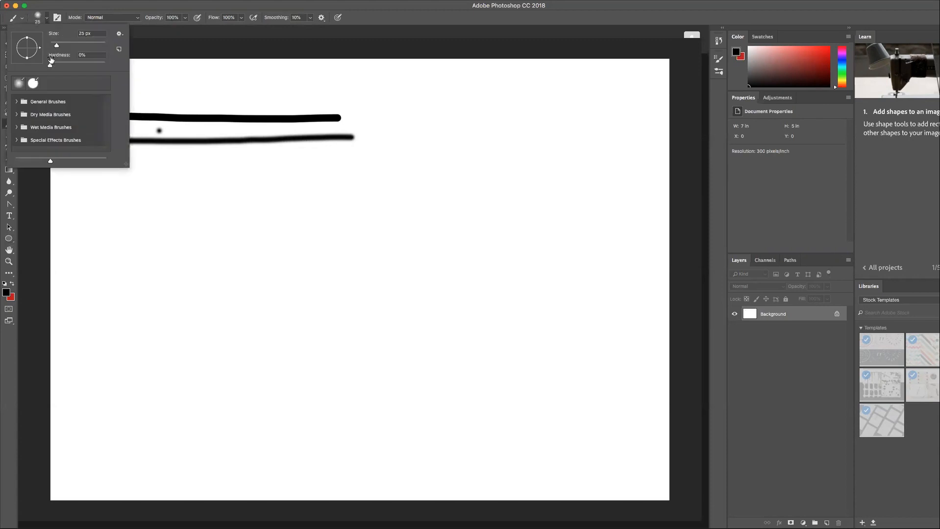
left_click_drag(56, 46, 53, 46)
left_click(158, 177)
left_click_drag(102, 167, 345, 168)
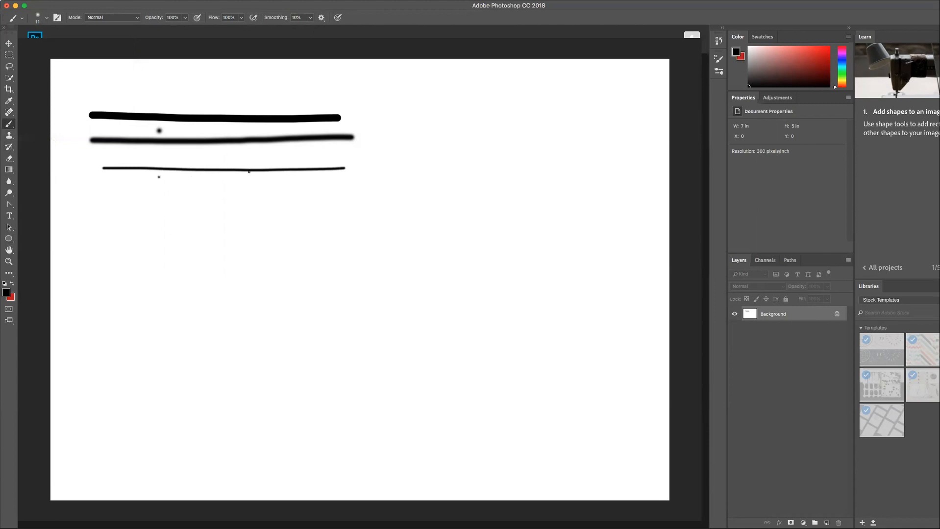
- Set the brush to full hardness, paint a fourth horizontal line, and outline a freehand four-sided shape beside the lines
left_click(47, 19)
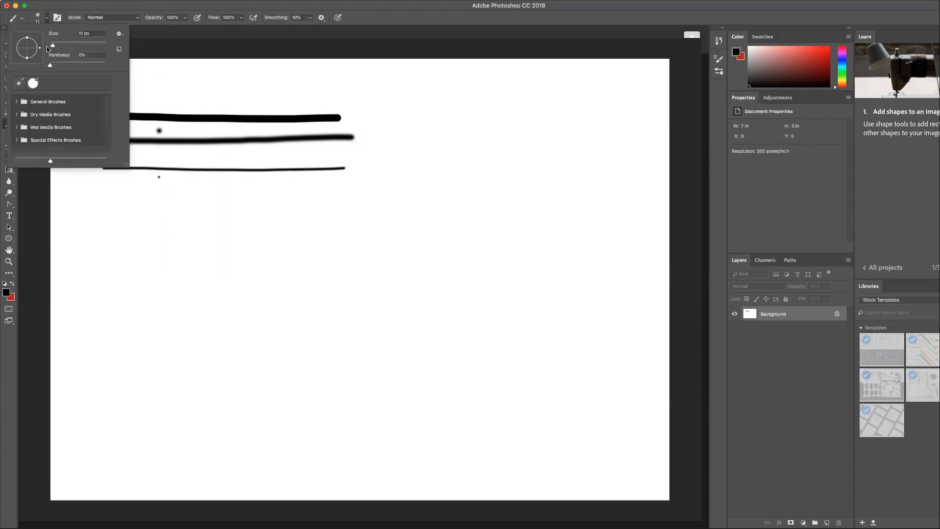
left_click_drag(50, 65, 118, 67)
left_click(104, 183)
left_click_drag(105, 183, 353, 184)
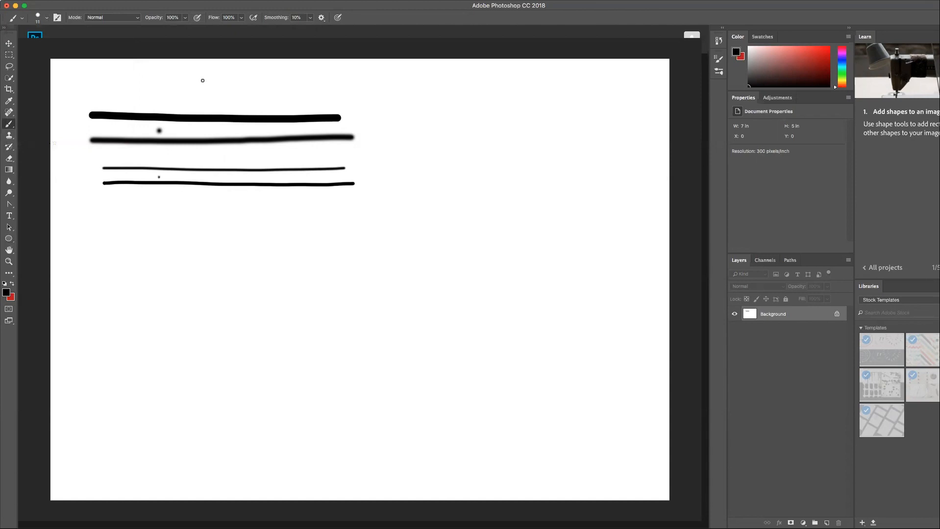
mouse_move(400, 106)
left_mouse_down()
mouse_move(411, 174)
mouse_move(496, 171)
mouse_move(482, 103)
mouse_move(399, 105)
left_mouse_up()
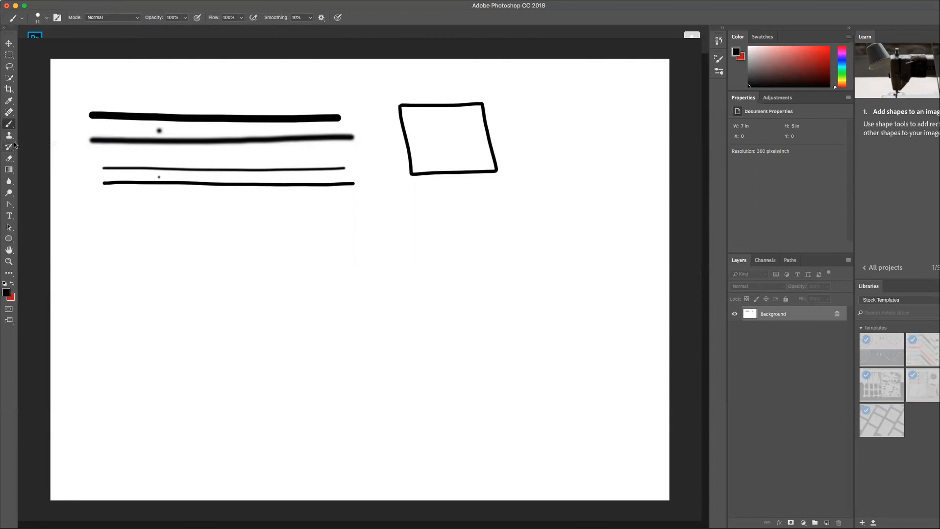
- Draw a black-filled rectangle about 450 × 502 px below the brush lines using the Rectangle Tool
left_click(12, 244)
left_click(27, 239)
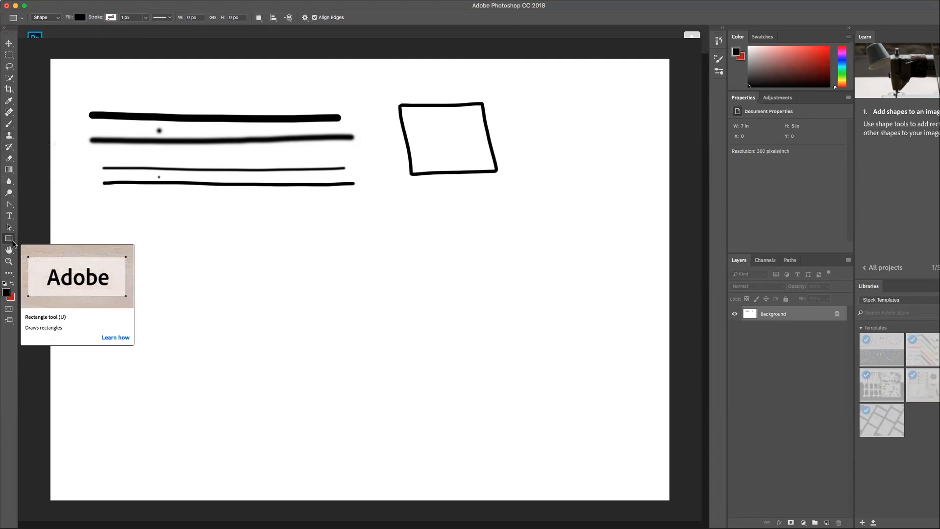
right_click(13, 243)
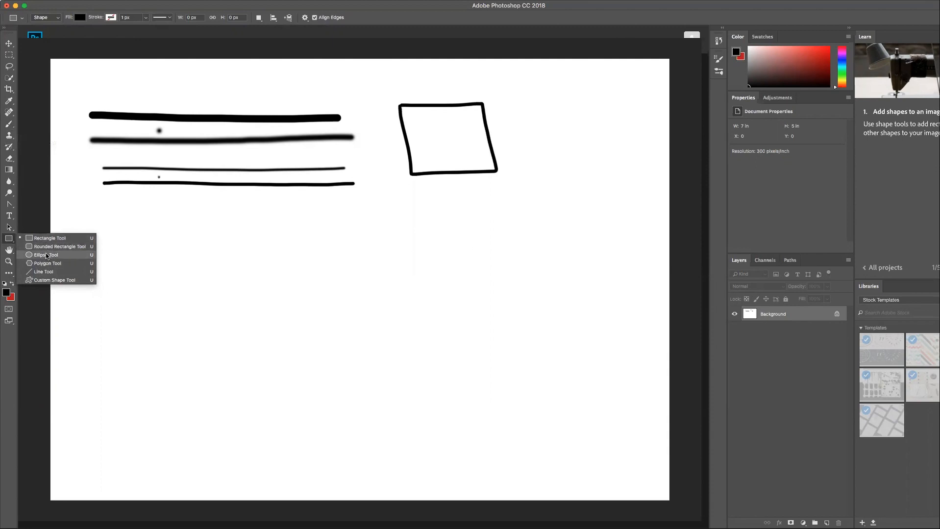
left_click(48, 239)
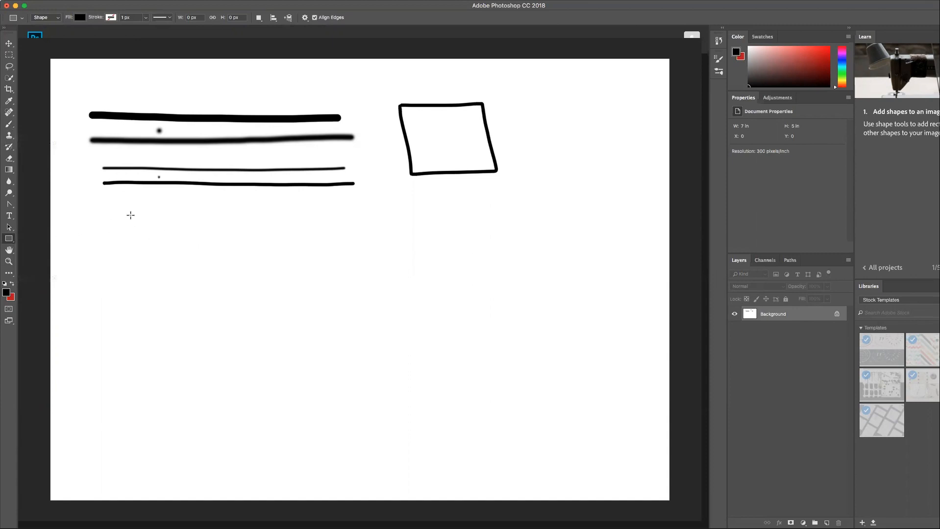
left_click_drag(131, 215, 263, 364)
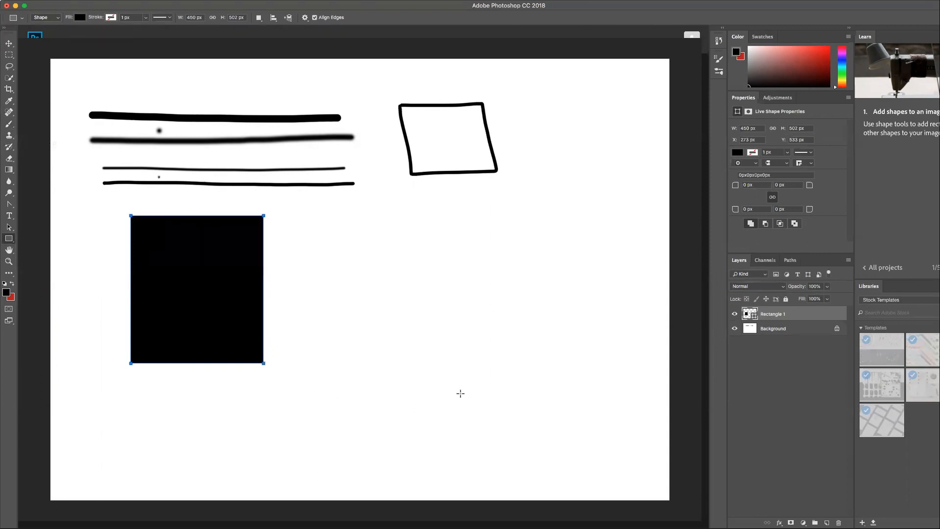
- Draw a second black-filled rectangle about 579 × 371 px beside the first, keeping the drawing mode as Shape
left_click_drag(321, 235, 489, 342)
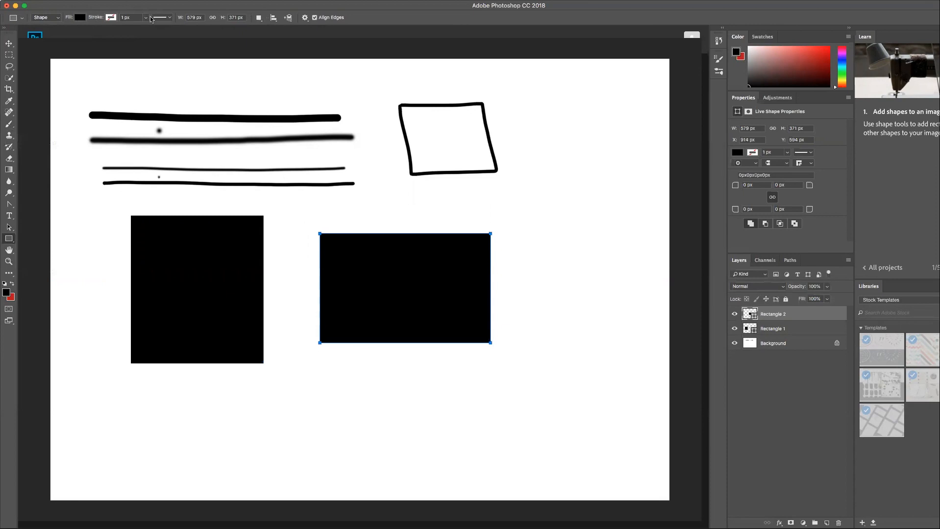
left_click(58, 19)
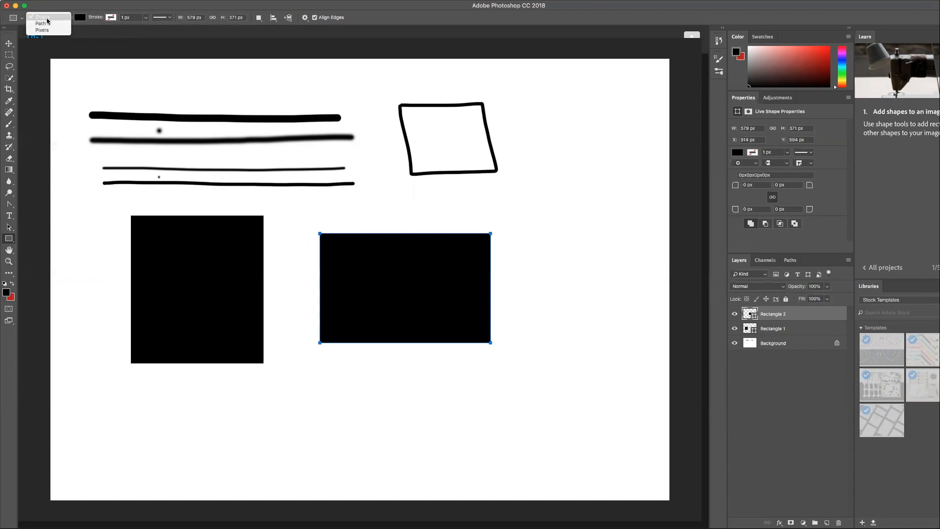
left_click(47, 18)
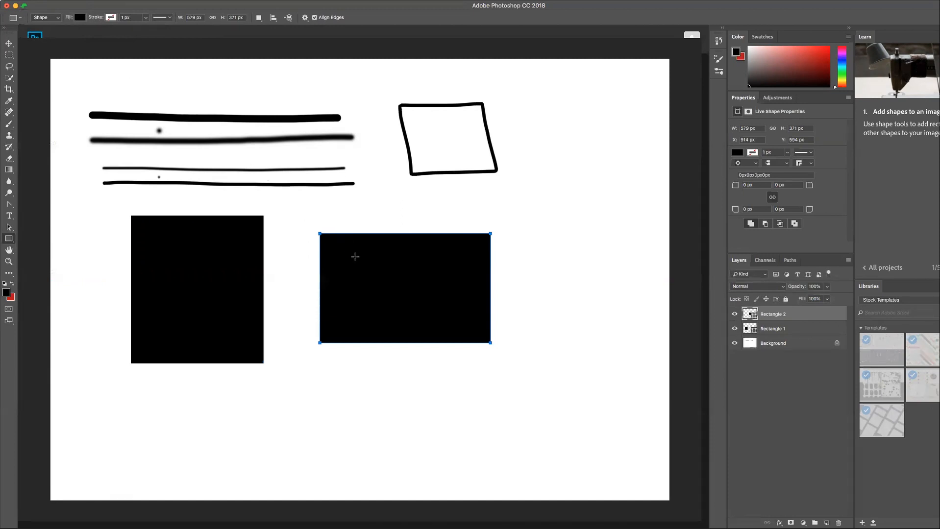
- Give the second rectangle a yellow stroke and no fill, and deselect it with the Move Tool
left_click(110, 18)
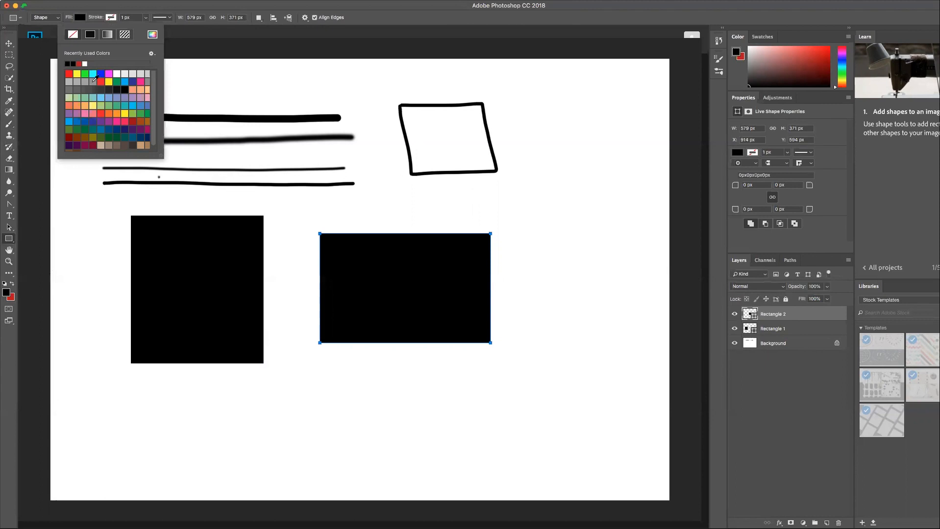
left_click(77, 74)
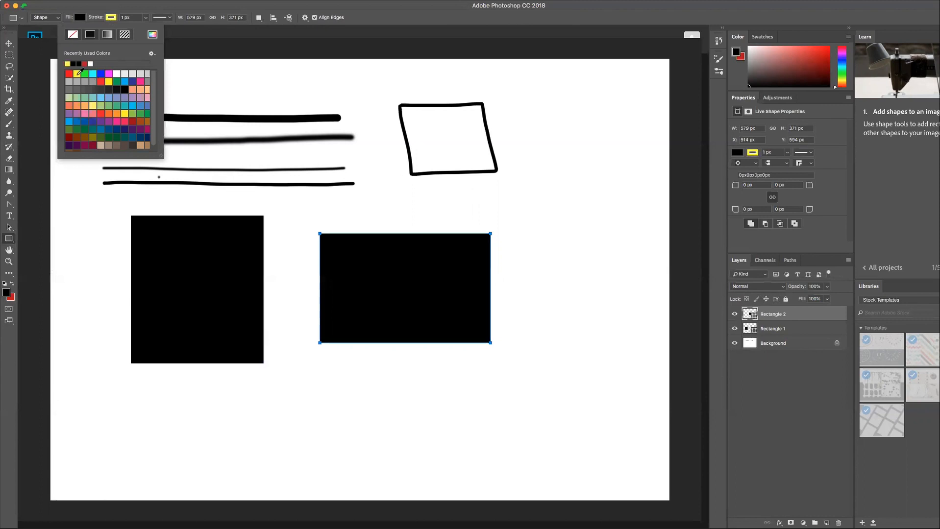
left_click(80, 18)
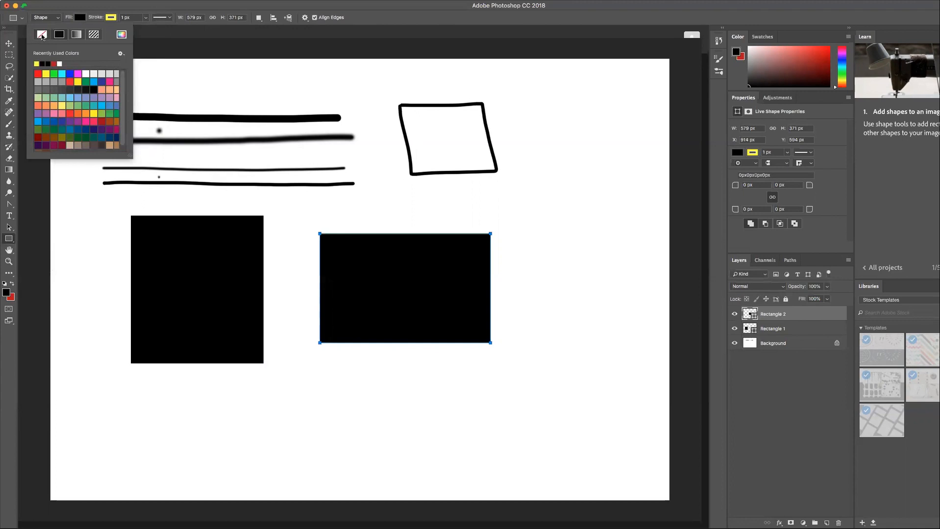
left_click(42, 35)
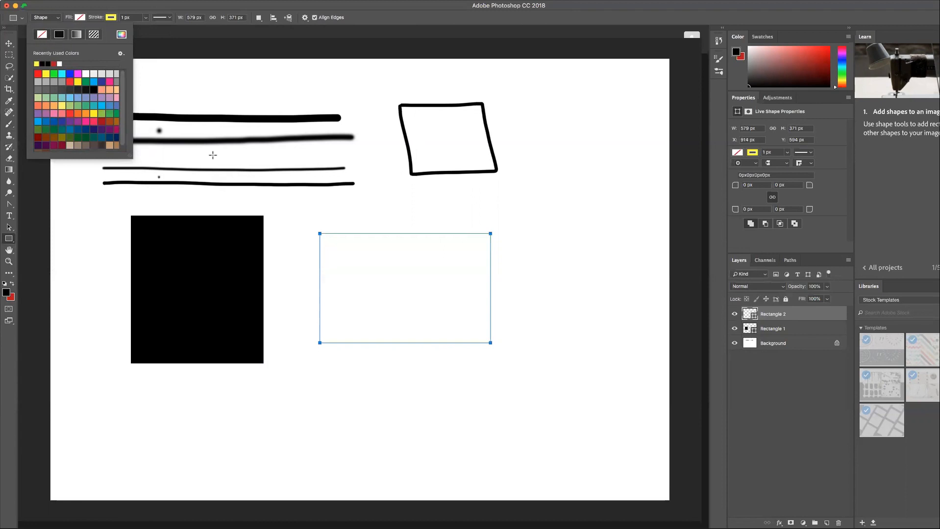
left_click(9, 44)
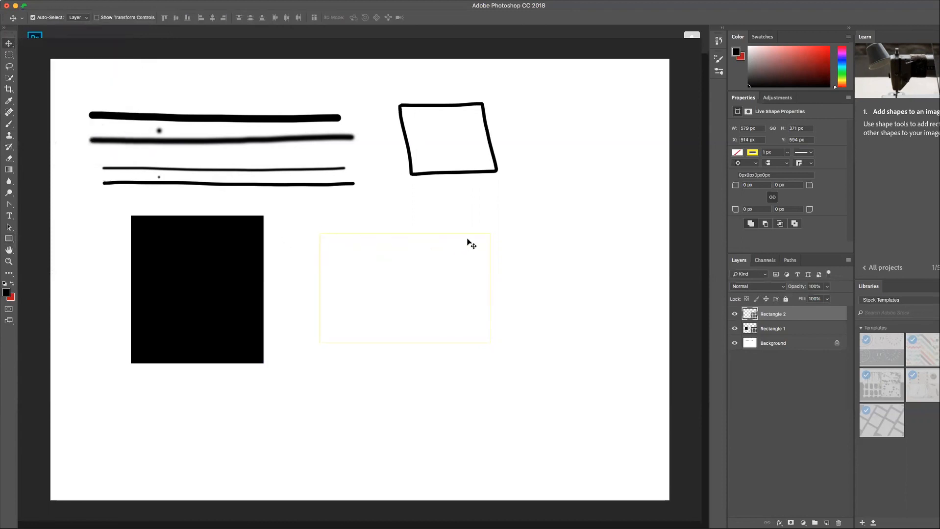
left_click(335, 235)
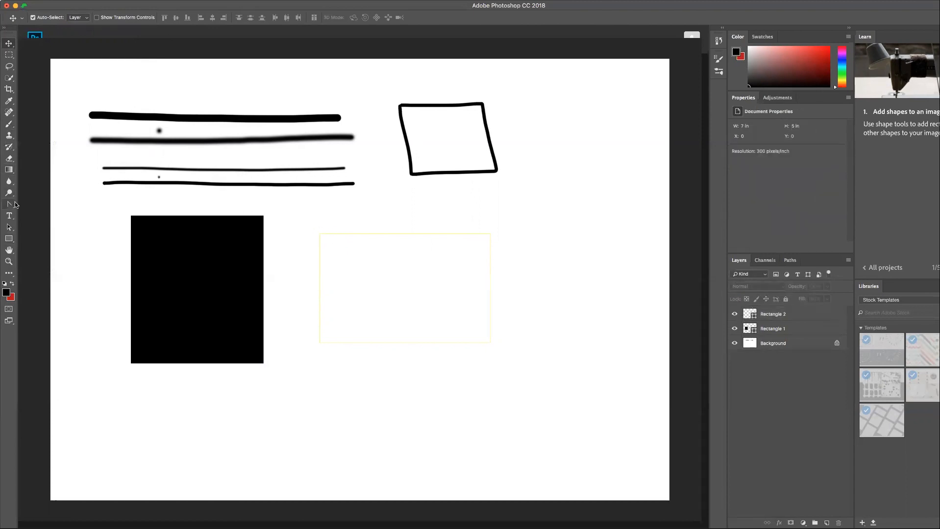
- Draw a third rectangle about 666 × 336 px overlapping the yellow outline, with a 70.18 px black stroke
left_click(9, 239)
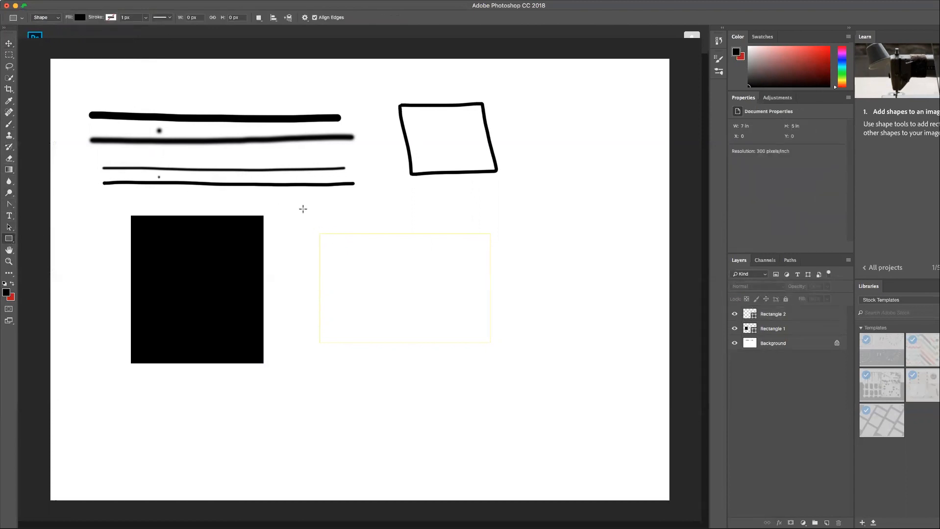
left_click(338, 235)
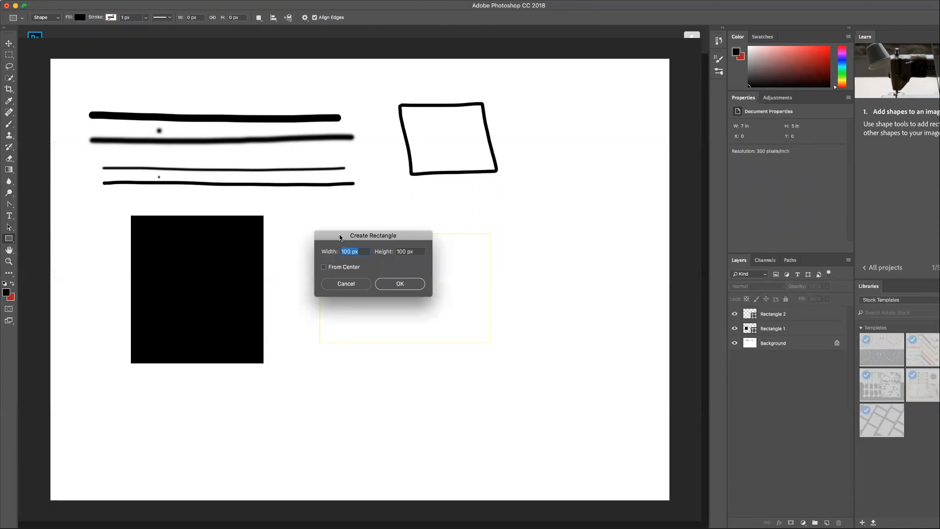
left_click(358, 284)
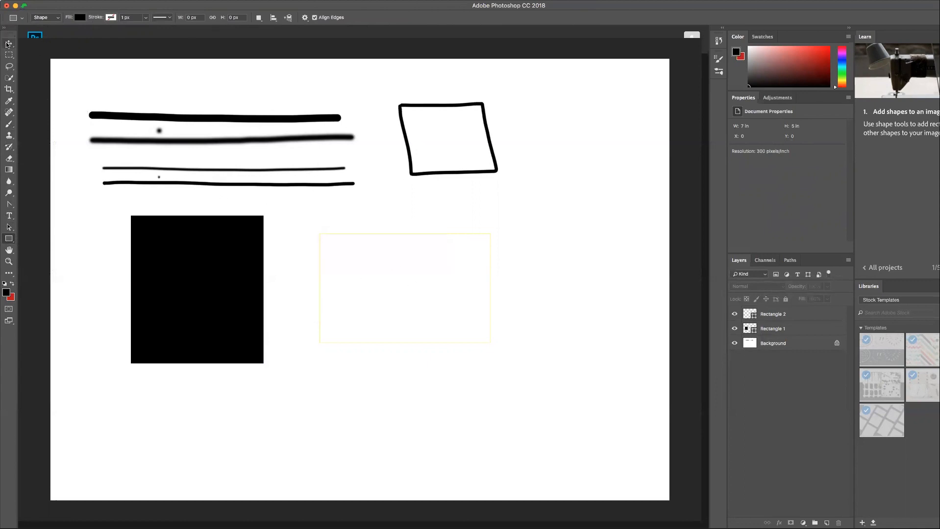
left_click(146, 18)
mouse_move(145, 29)
left_mouse_down()
mouse_move(175, 30)
mouse_move(163, 30)
left_mouse_up()
mouse_move(352, 210)
left_mouse_down()
mouse_move(394, 307)
mouse_move(548, 309)
left_mouse_up()
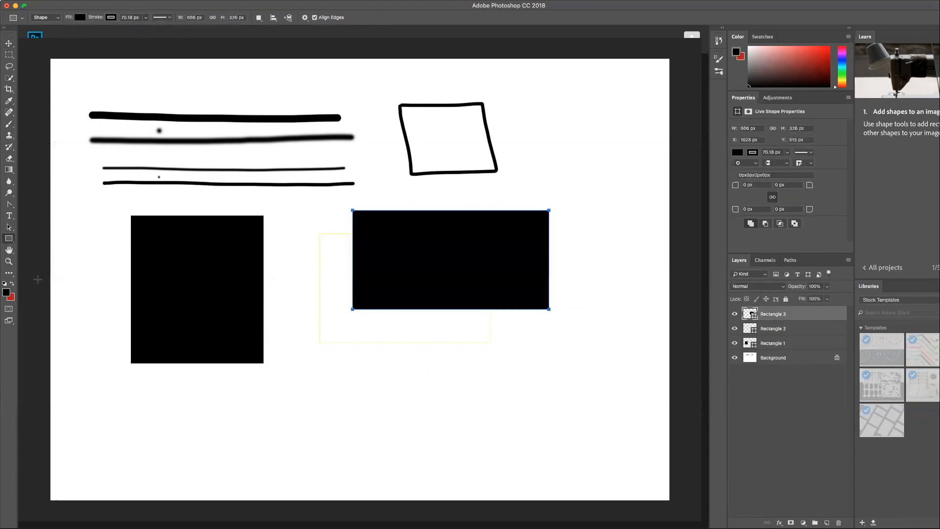
- Remove the third rectangle's fill and reduce its black stroke width to about 10.14 px
left_click(83, 20)
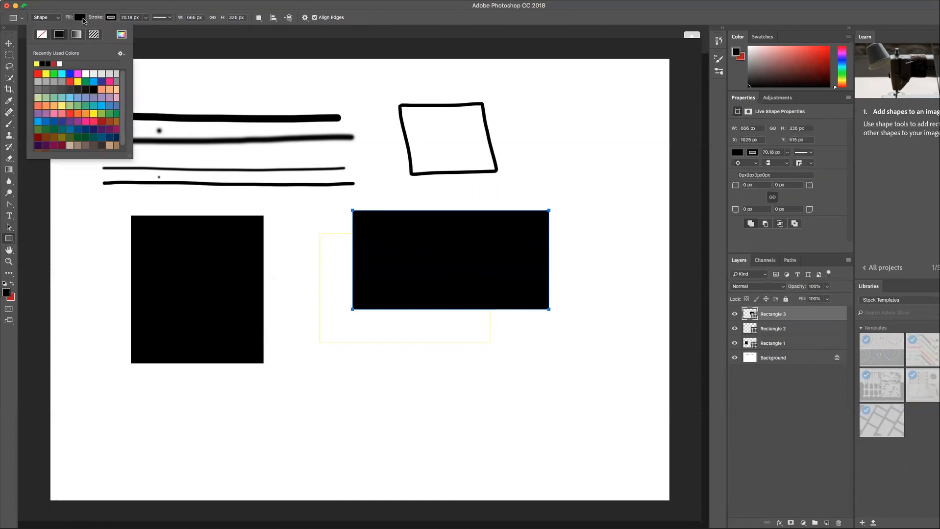
left_click(42, 36)
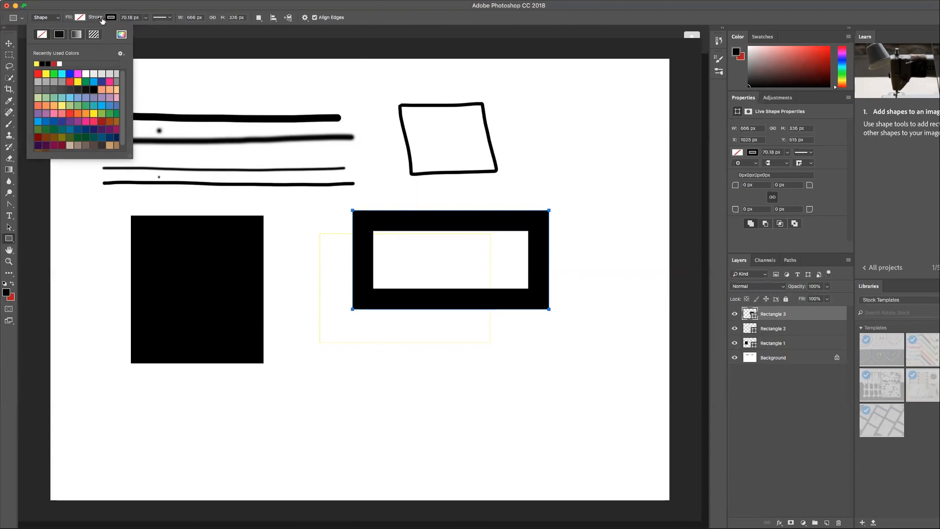
left_click(111, 18)
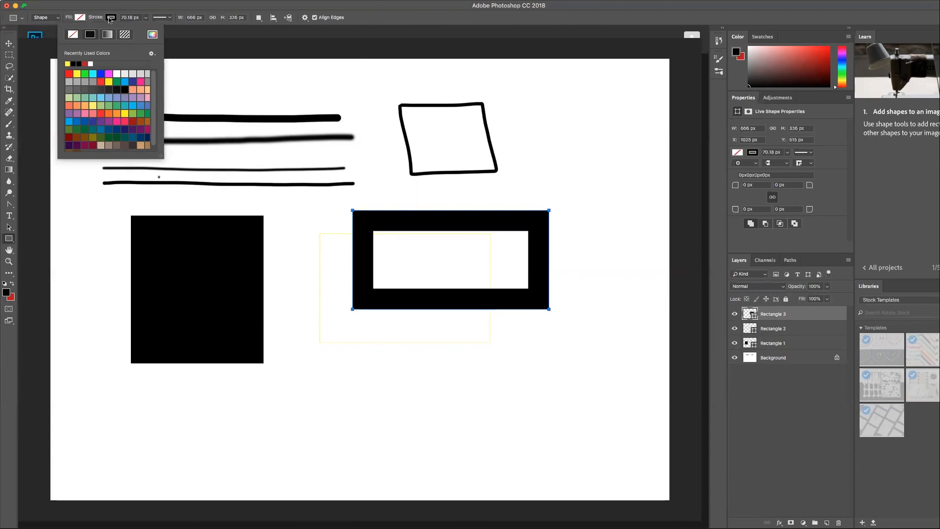
left_click(146, 17)
left_click_drag(133, 30, 135, 28)
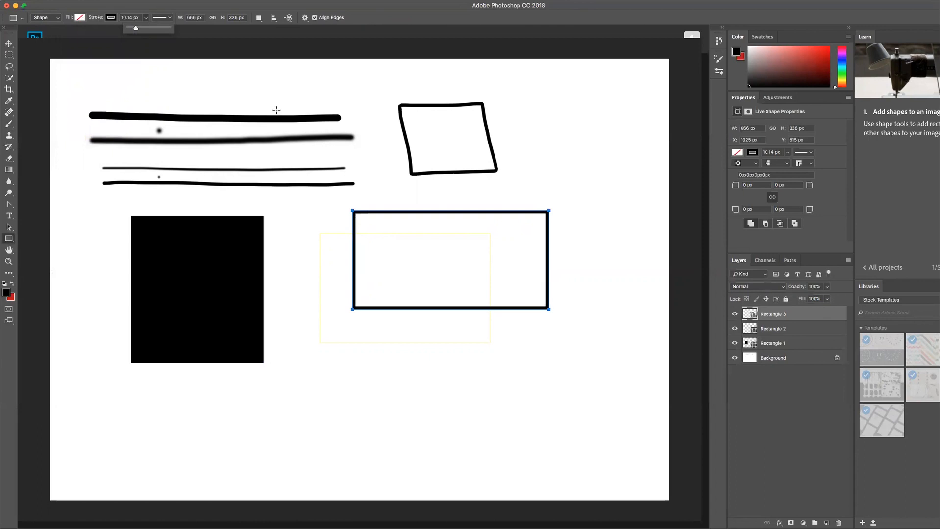
- Set the third rectangle's stroke width to exactly 5 px
left_click(133, 17)
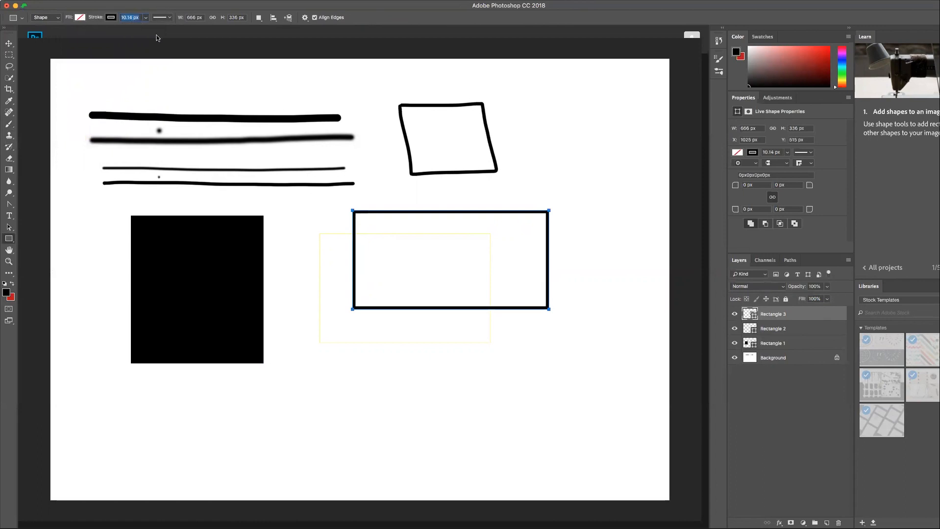
type("5 px")
key("Return")
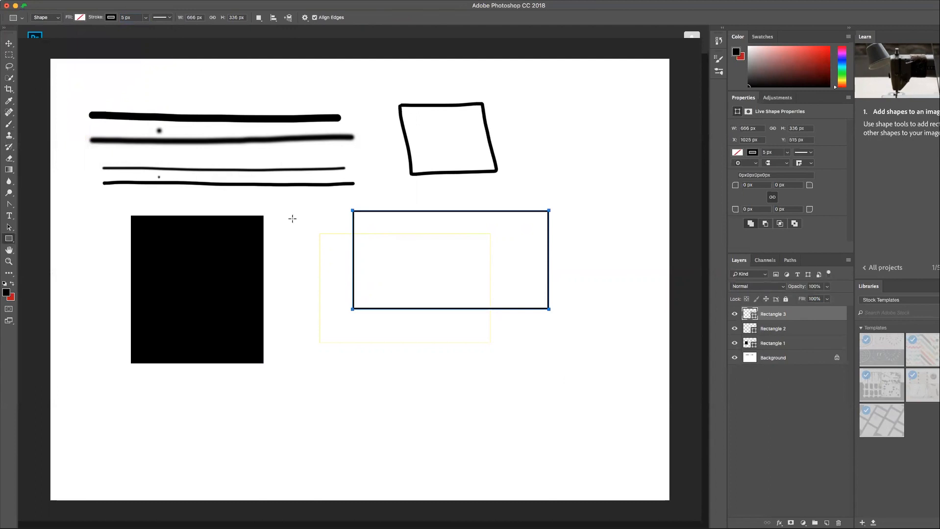
- Rename the Rectangle 3 layer as "first rectangle - around tree"
left_click(9, 43)
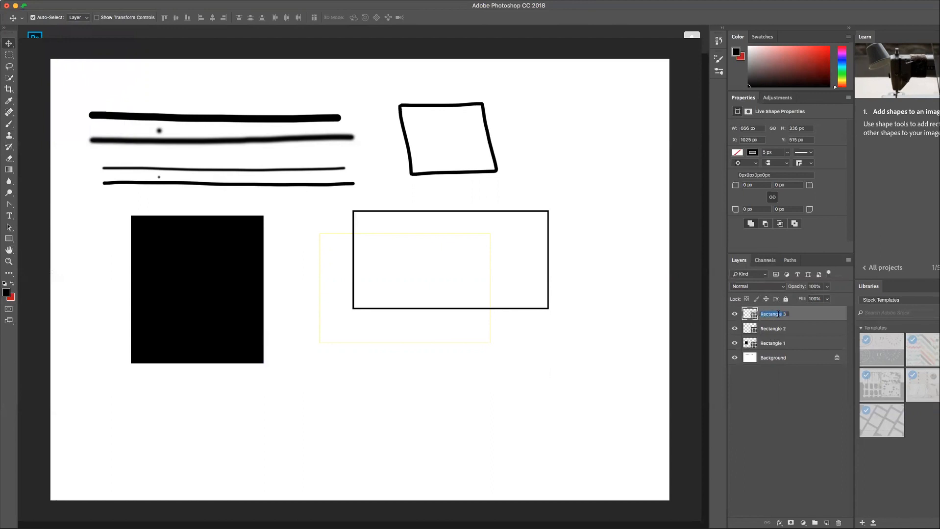
type("first rectangle - around tree")
key("Return")
- Select the three rectangle layers in turn to examine which shape belongs to each layer
left_click(353, 213)
left_click(548, 213)
left_click(824, 327)
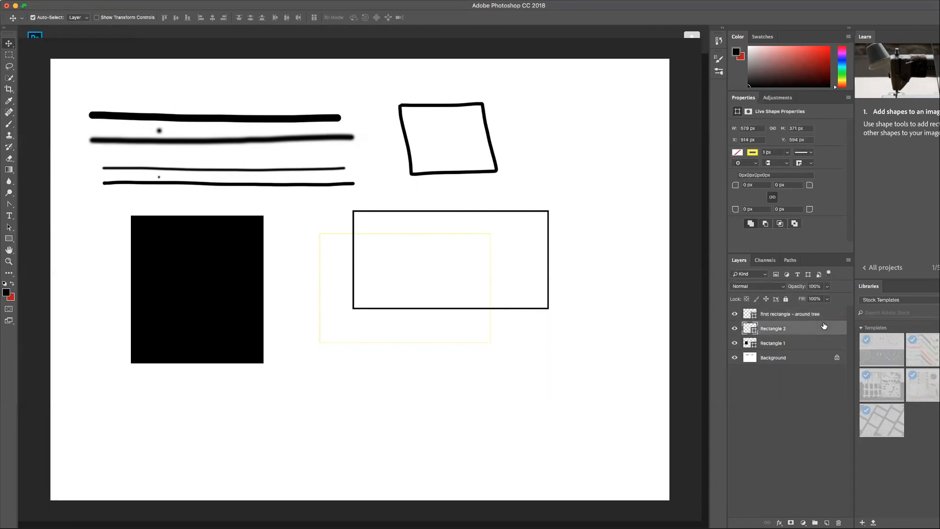
left_click(815, 344)
left_click(814, 329)
left_click(823, 313)
left_click(822, 328)
left_click(819, 342)
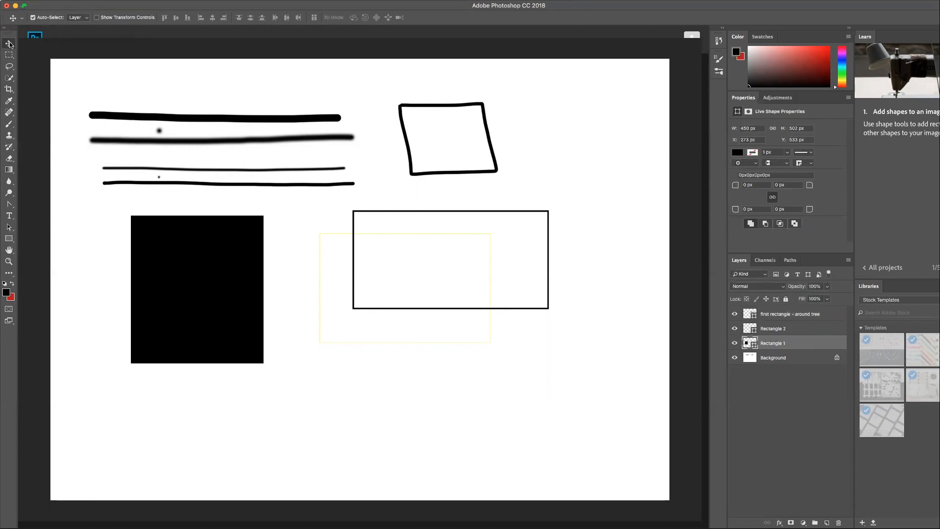
- Turn on the transform controls for the Move tool and show them around the Rectangle 2 shape
left_click(96, 17)
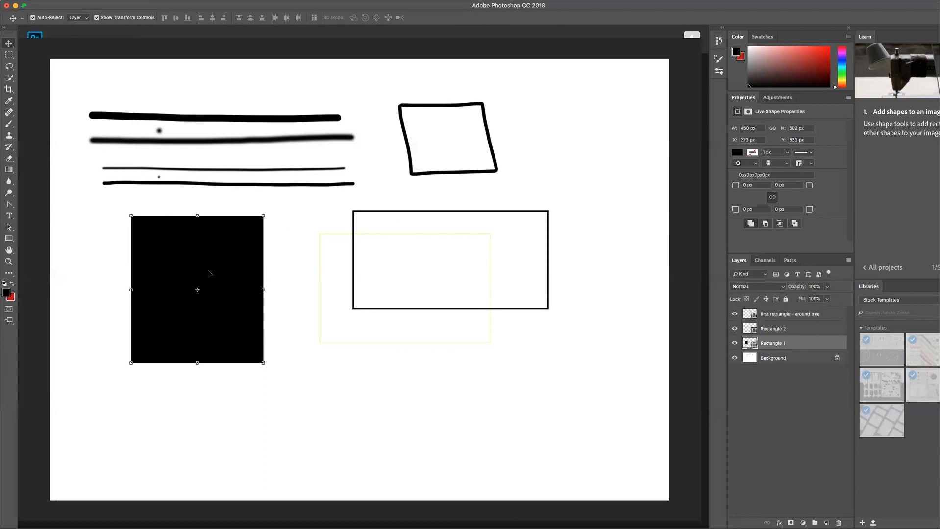
left_click(791, 329)
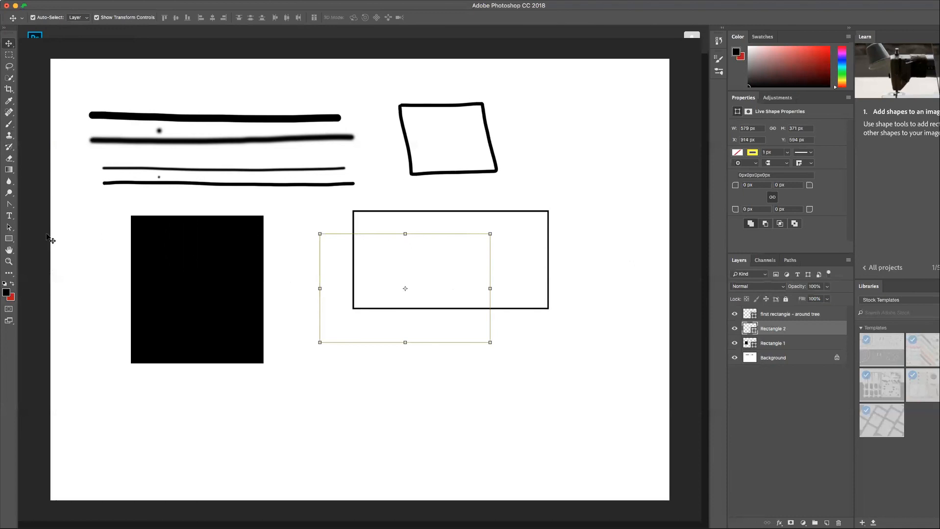
- Set the stroke width of the yellow Rectangle 2 outline to 6 px
left_click(9, 238)
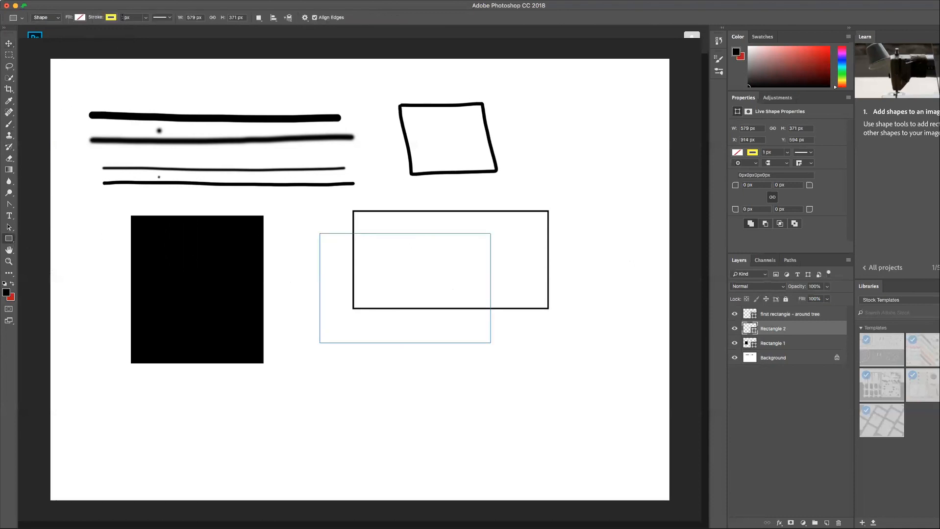
left_click(146, 18)
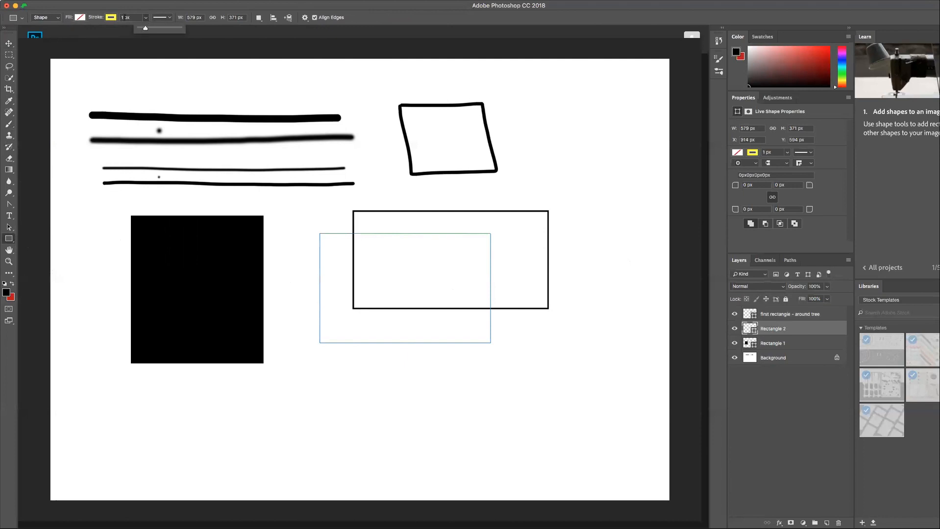
left_click(123, 17)
type("6 p")
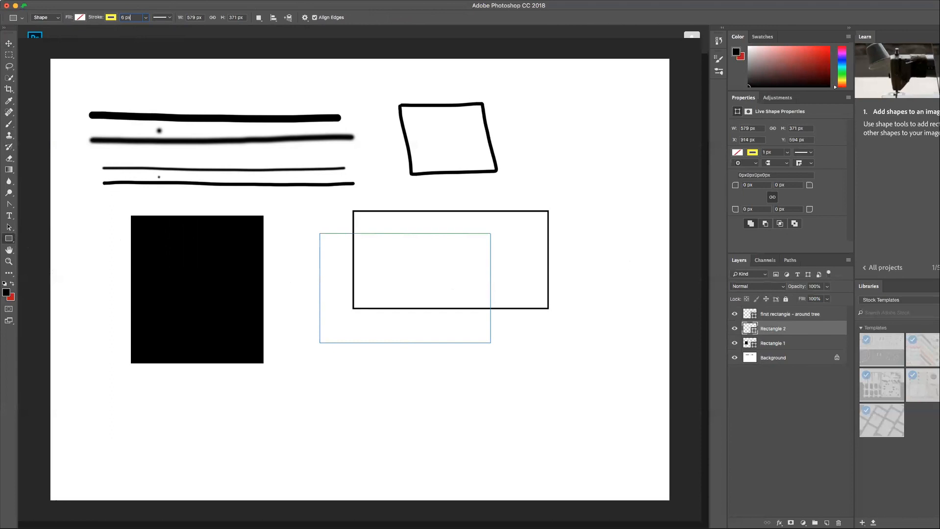
type("x")
key("Return")
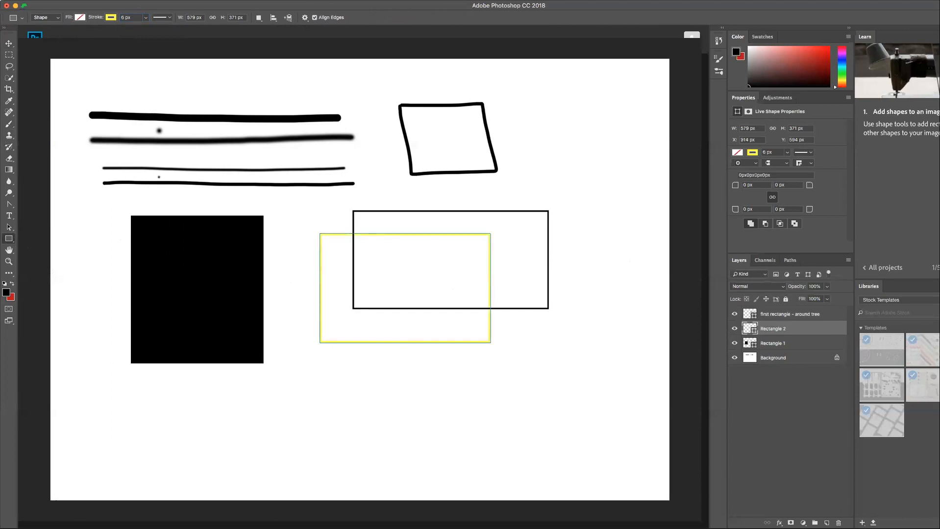
- Draw an unfilled ellipse about 423 by 416 px with a 5 px black stroke below the yellow rectangle, using the Ellipse tool
left_click(819, 314)
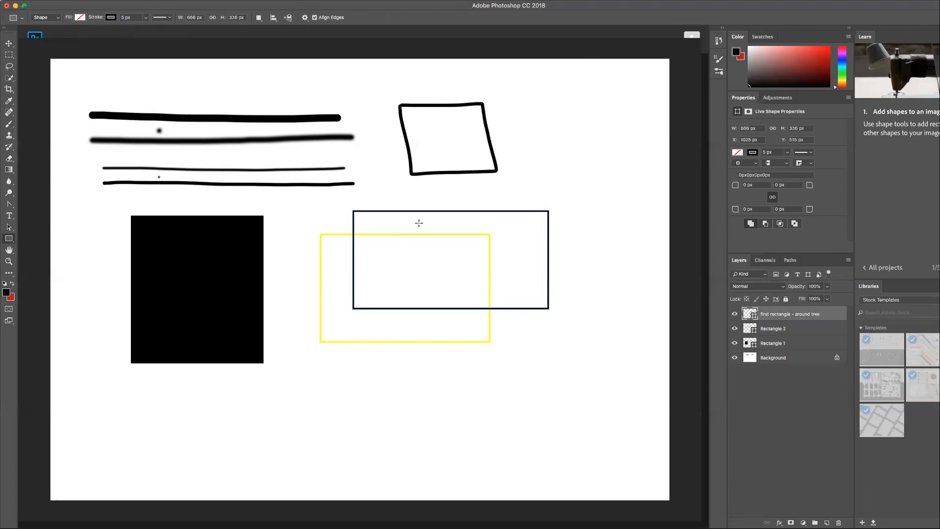
right_click(11, 239)
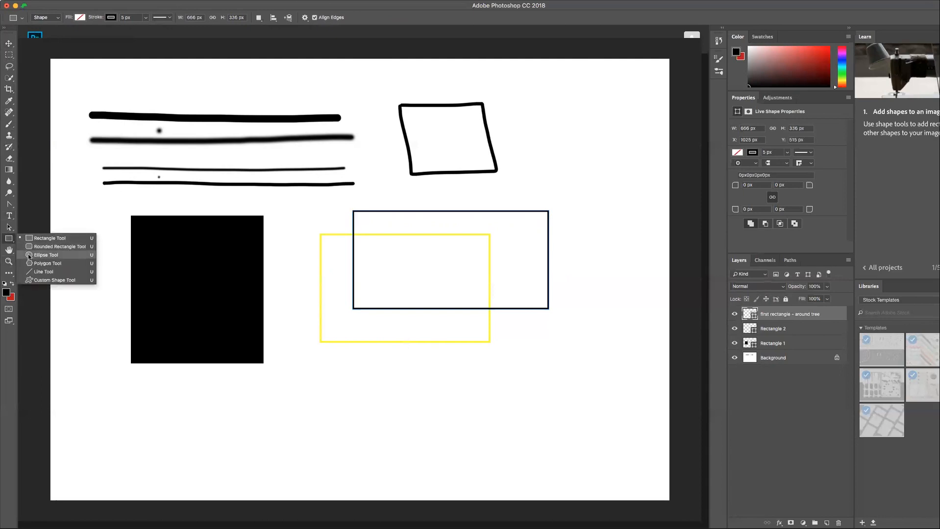
left_click(31, 256)
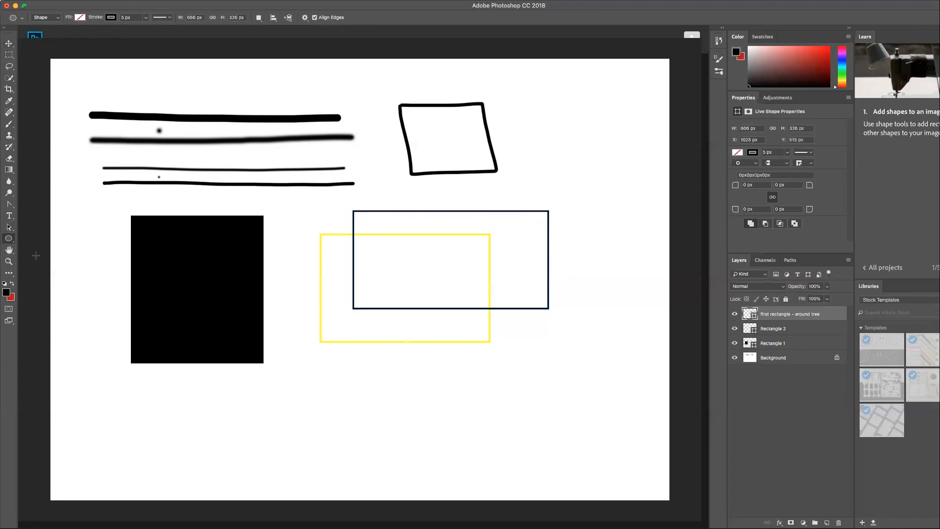
mouse_move(326, 368)
left_mouse_down()
mouse_move(418, 503)
mouse_move(447, 479)
mouse_move(450, 490)
left_mouse_up()
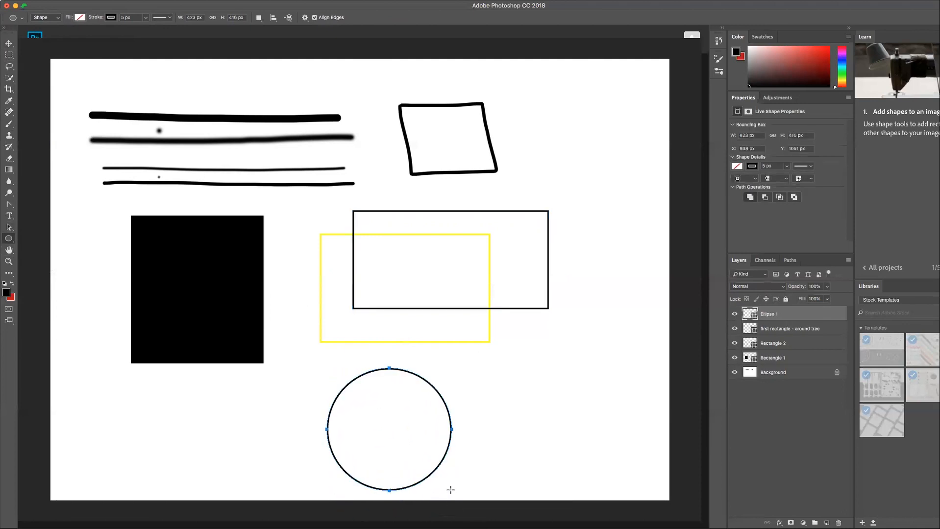
- Draw two more outlined ellipses, about 373 by 406 px at the canvas's lower right and about 276 by 326 px at its upper right
left_click_drag(505, 355, 586, 424)
left_click_drag(613, 470, 615, 474)
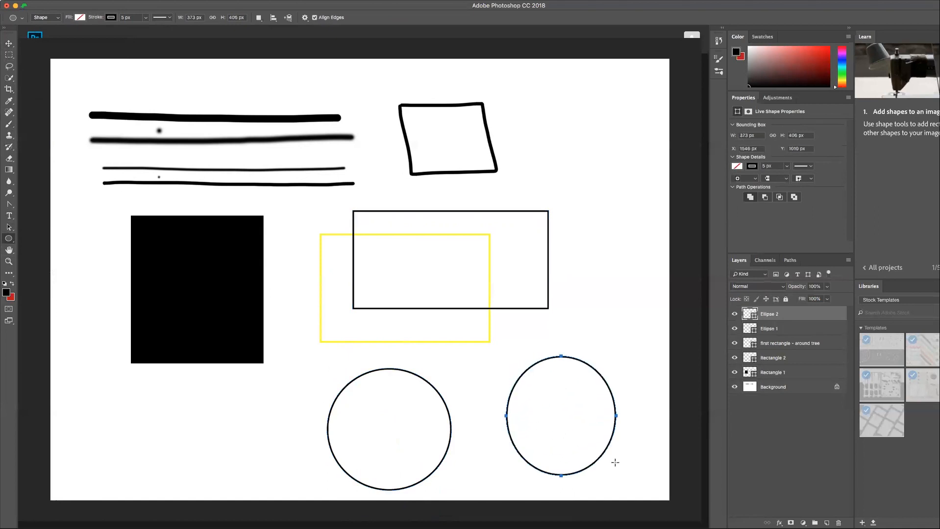
left_click_drag(545, 112, 626, 208)
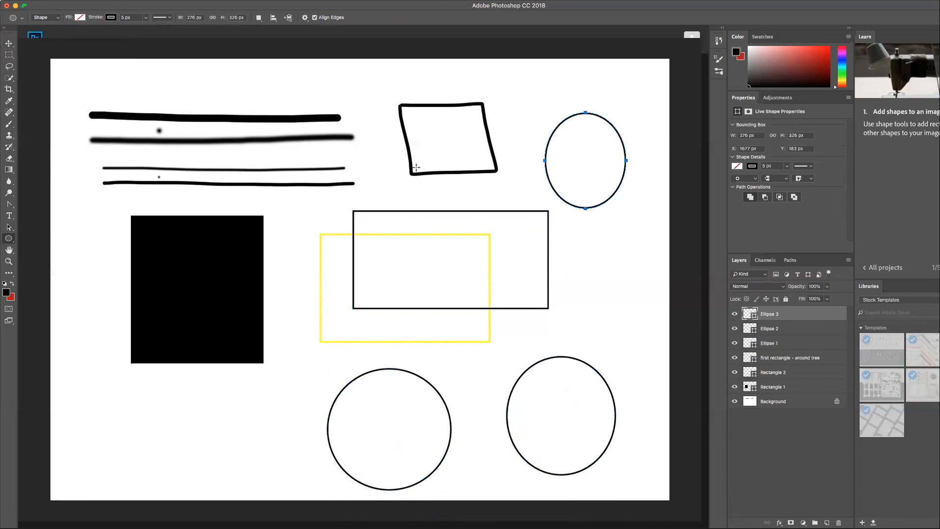
- Add two perfect circles to the Ellipse 3 layer, about 400 px wide over the brush lines and about 220 px in the canvas's lower-left area
left_click(219, 69)
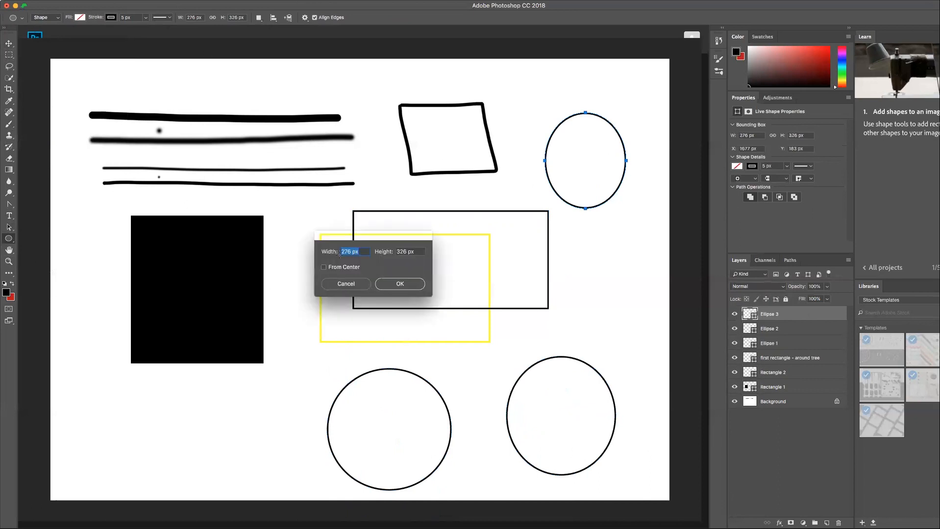
key("Escape")
key("shift")
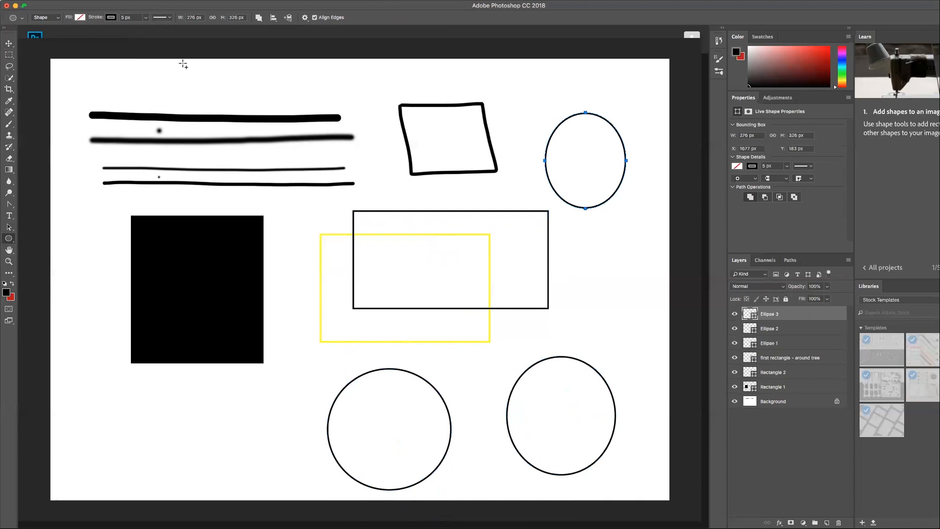
left_click_drag(178, 61, 296, 195)
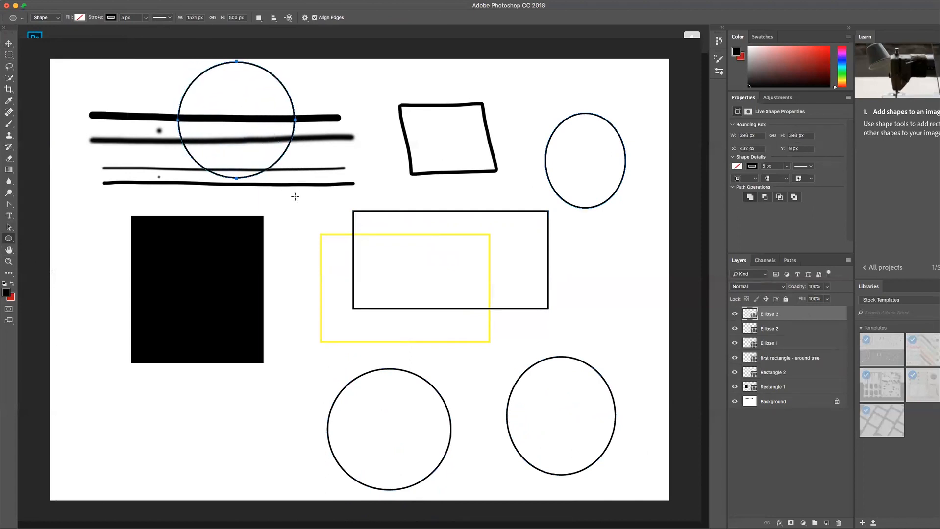
left_click_drag(85, 417, 150, 480)
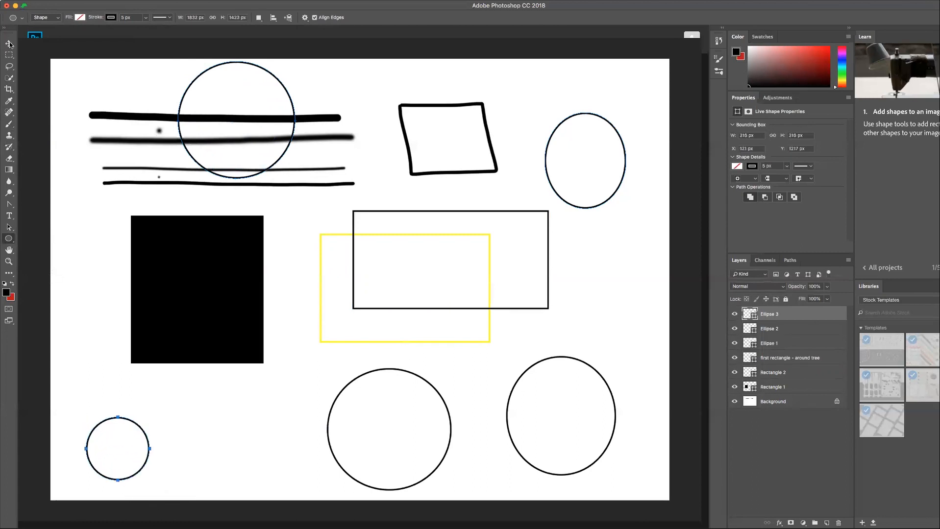